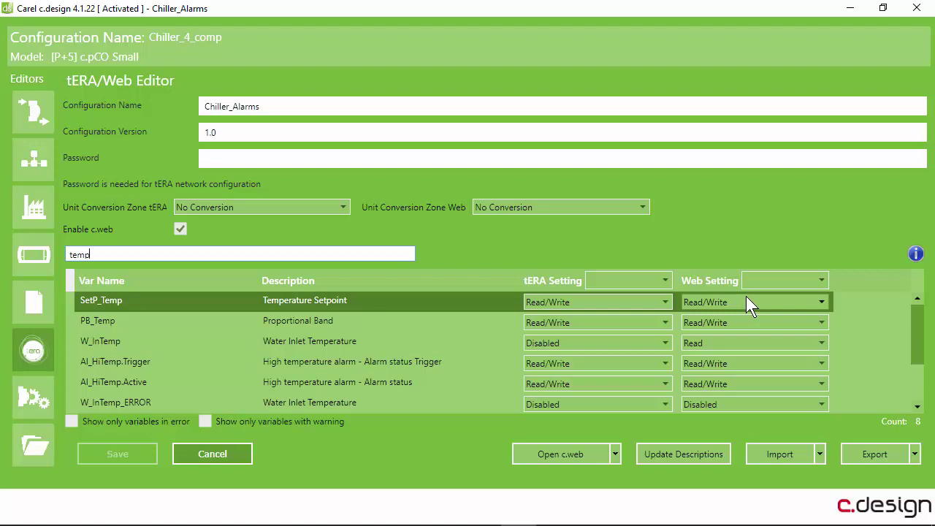
- Filter the tERA/Web Editor by 'unit', then by 'comp', and review the compressor variables' web access
drag(163, 253, 1, 245)
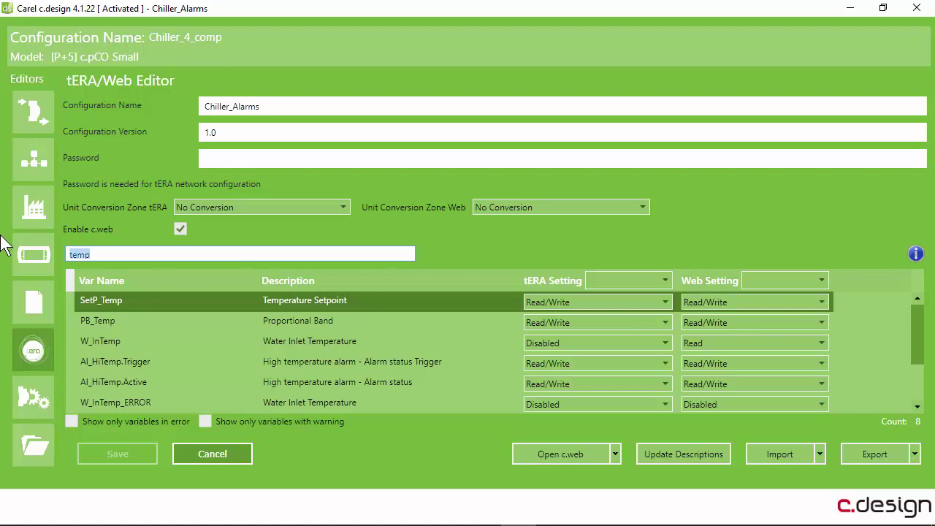
text(unit)
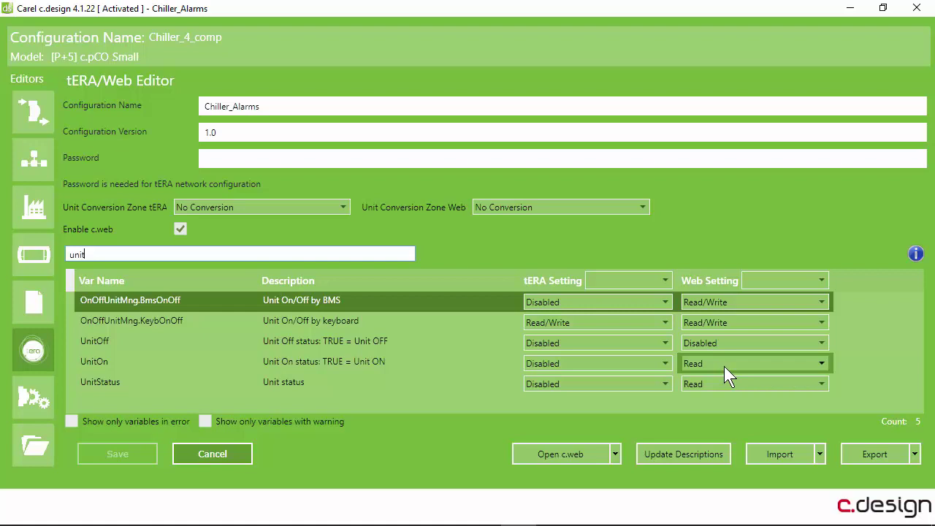
double_click(385, 252)
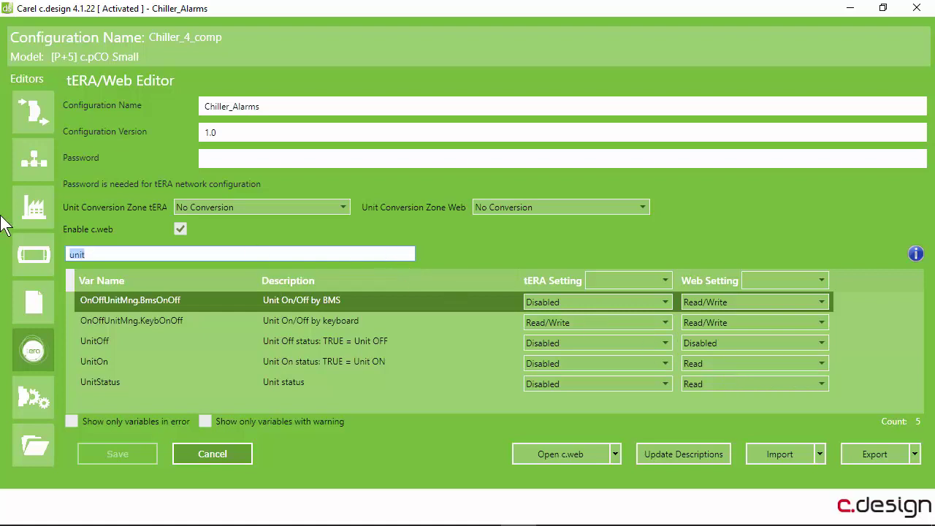
text(comp)
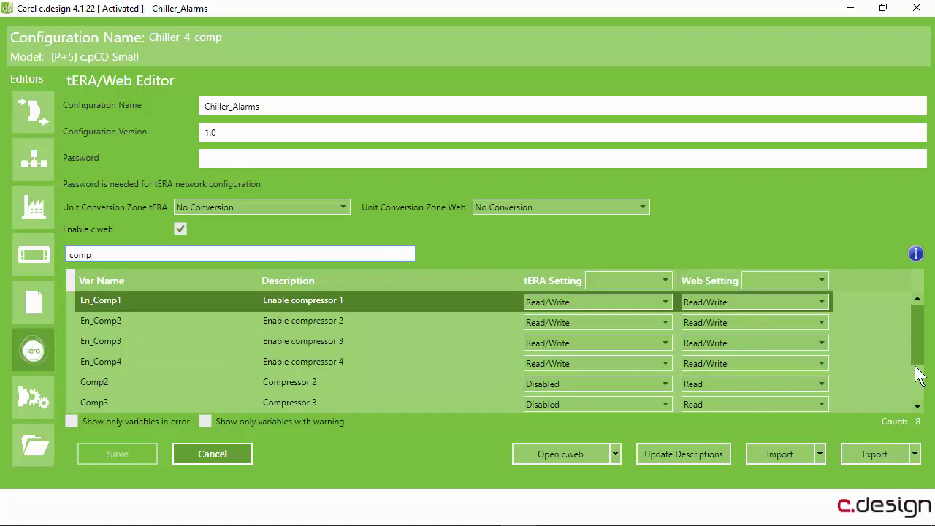
scroll(919, 374, down, 1)
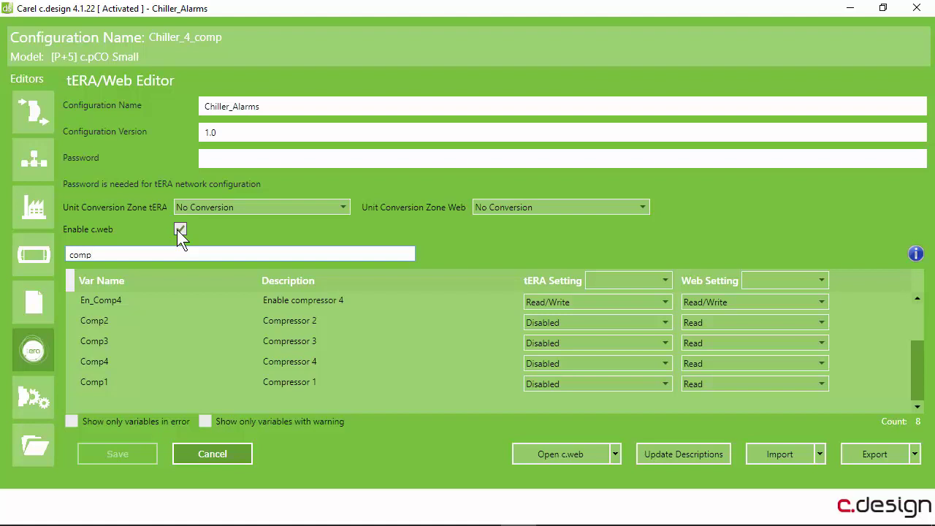
- Start a c.web-format variable export and browse to the C: drive
click(914, 454)
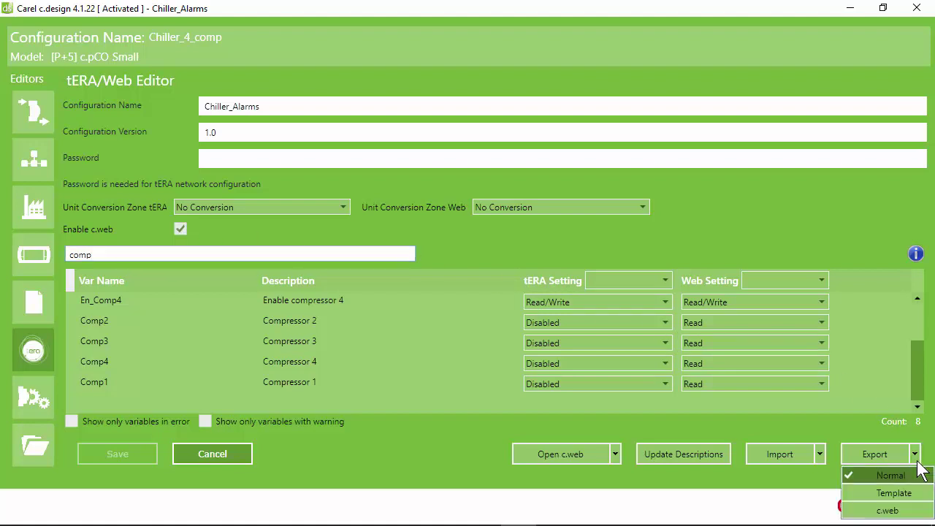
click(900, 511)
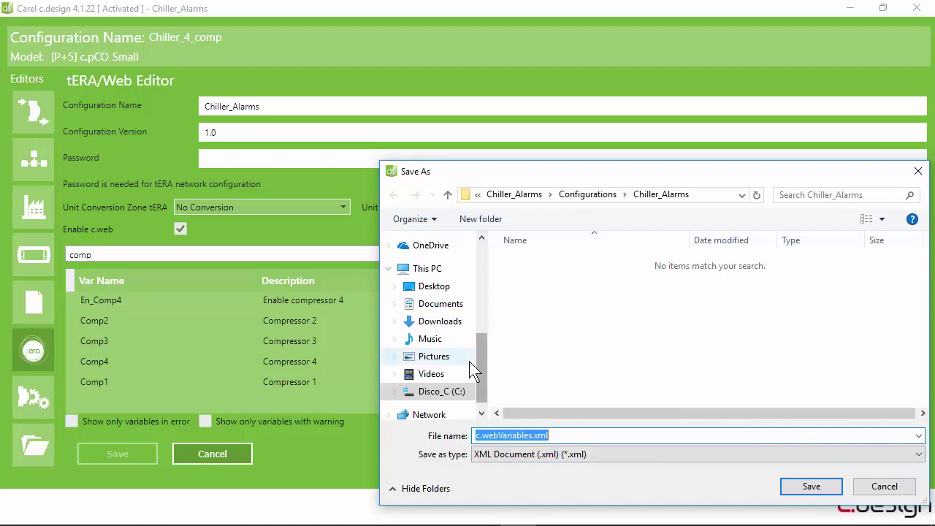
click(453, 392)
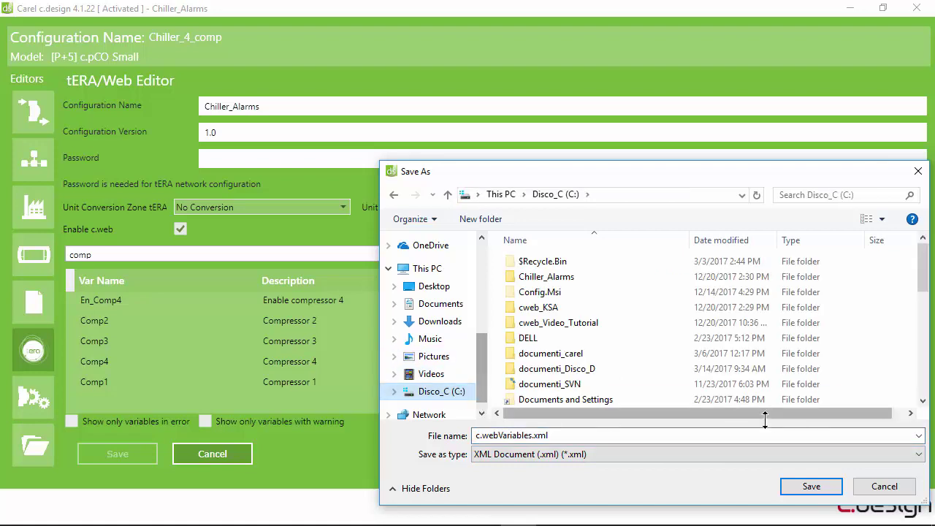
- Create a new folder named Chiller_cweb on the C: drive
right_click(866, 384)
mouse_move(841, 350)
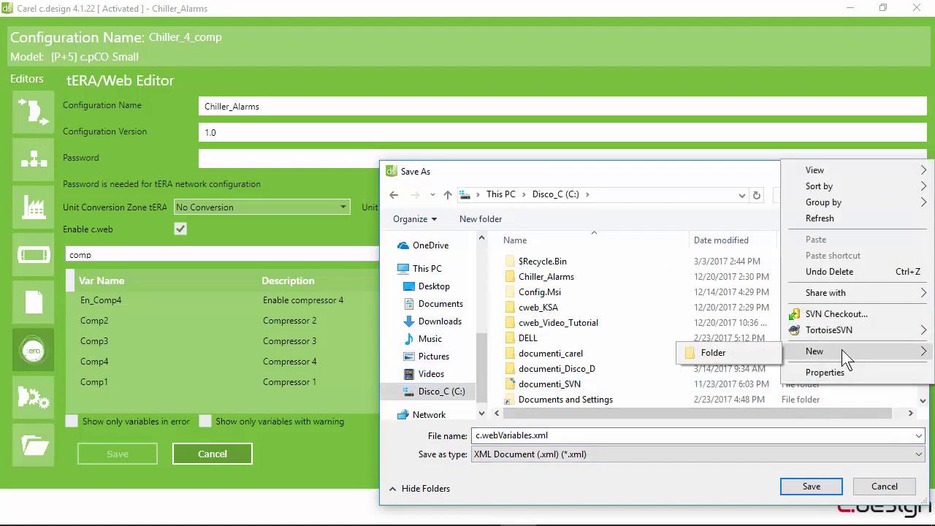
click(767, 350)
text(Chi)
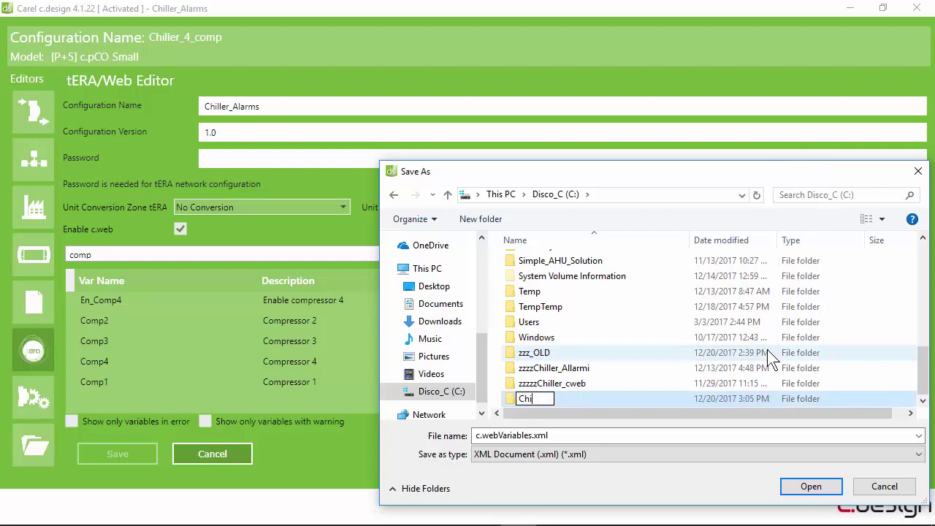
text(ller_cweb)
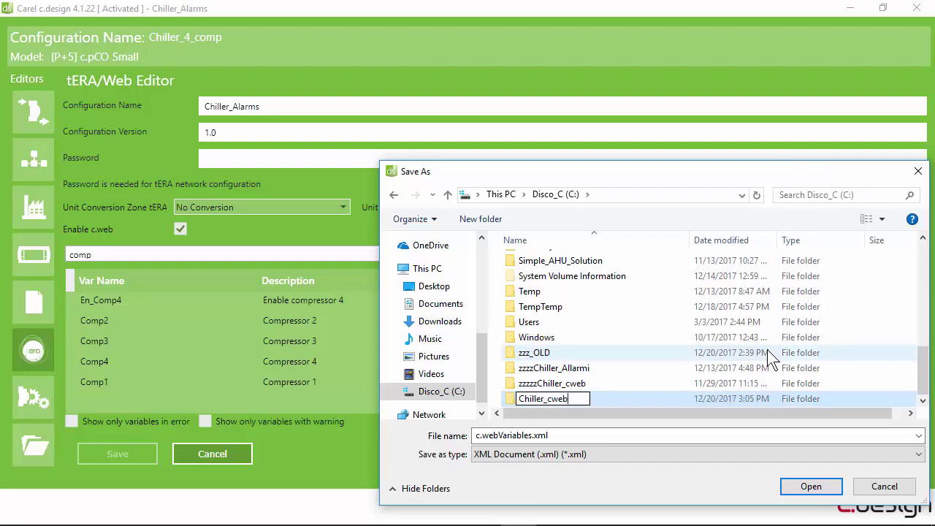
key(Return)
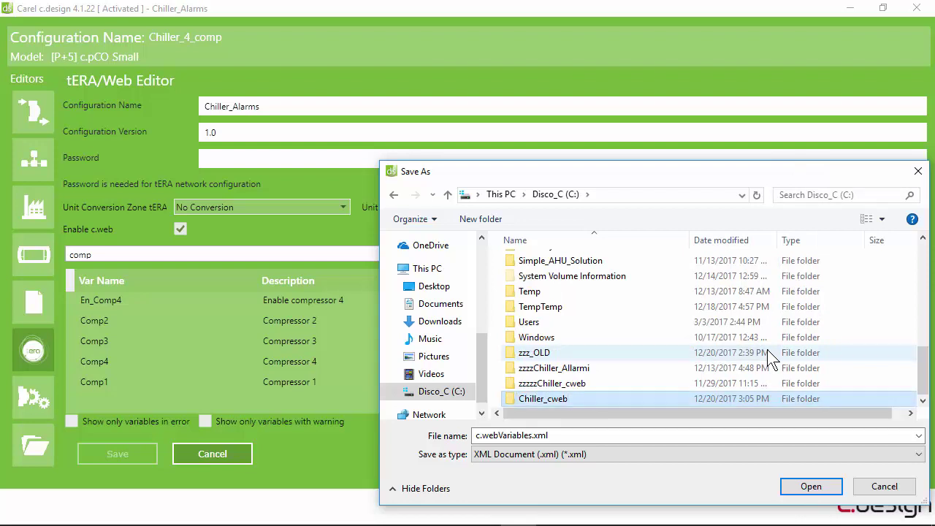
- Save c.webVariables.xml into the Chiller_cweb folder and acknowledge the export success
double_click(629, 398)
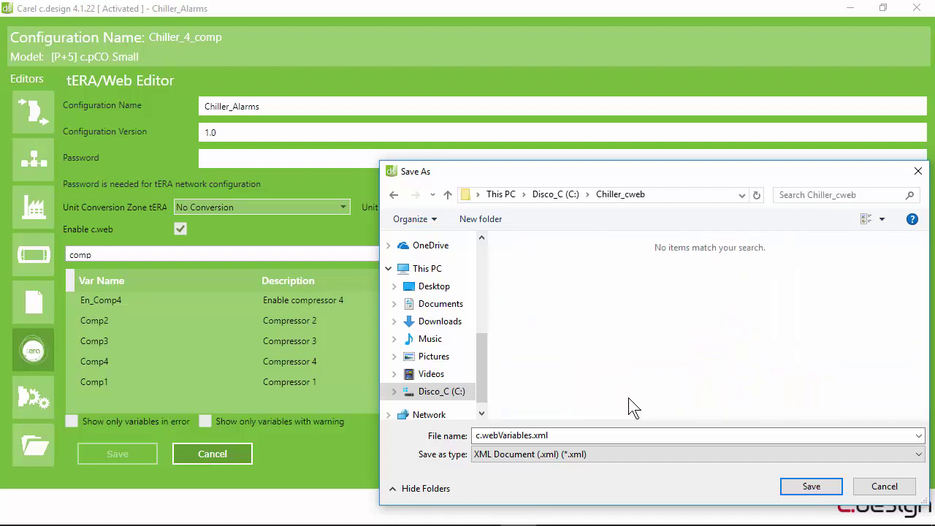
click(587, 431)
click(821, 494)
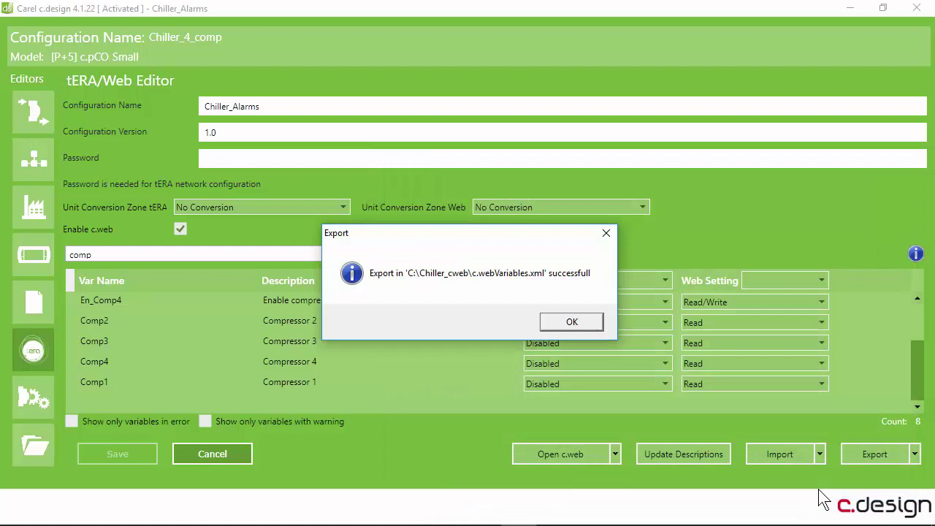
click(571, 322)
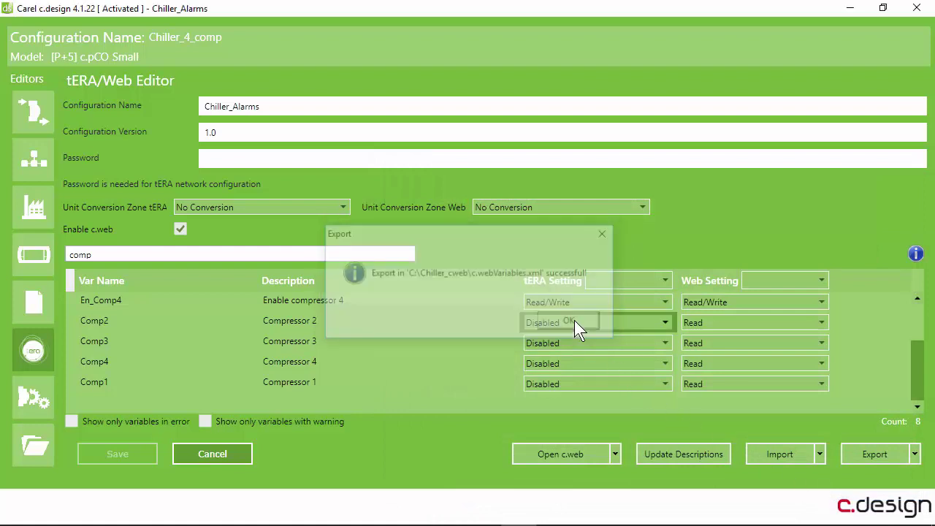
- Close c.design and advance the presentation to slide 34 on c.web project creation
click(917, 8)
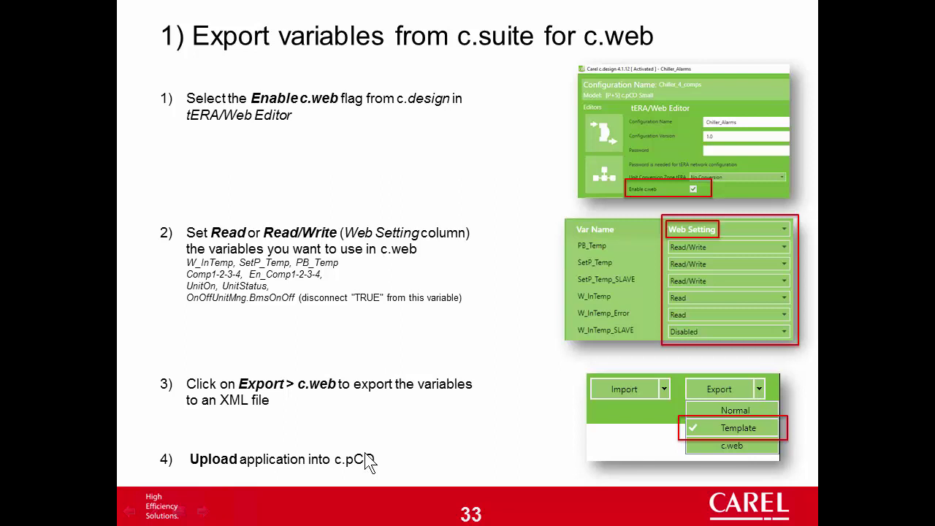
click(458, 290)
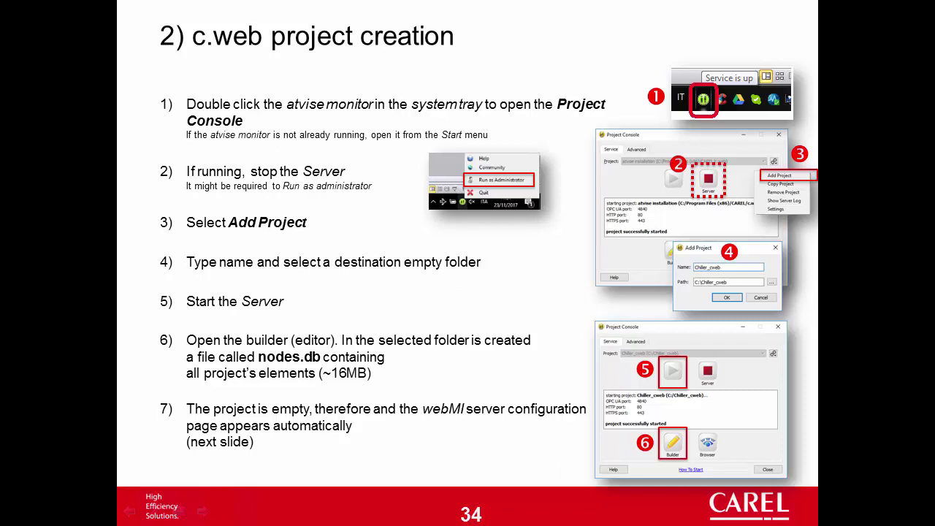
- Launch atvise monitor from a Start search for 'monit' and open its Project Console from the tray
key(super)
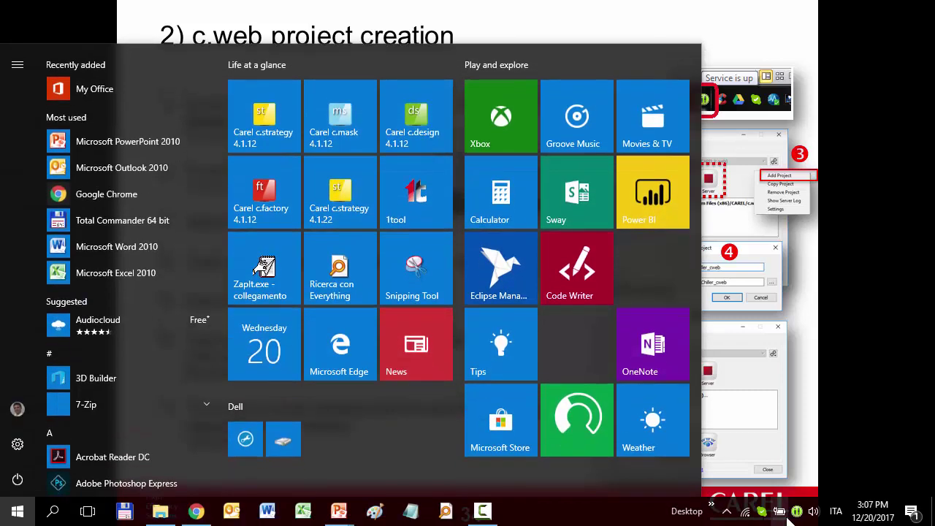
mouse_move(796, 516)
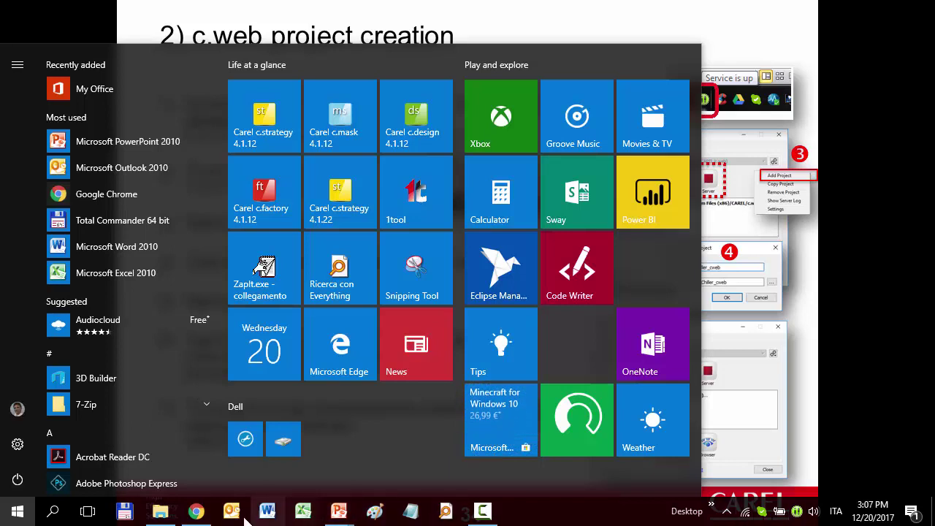
click(54, 514)
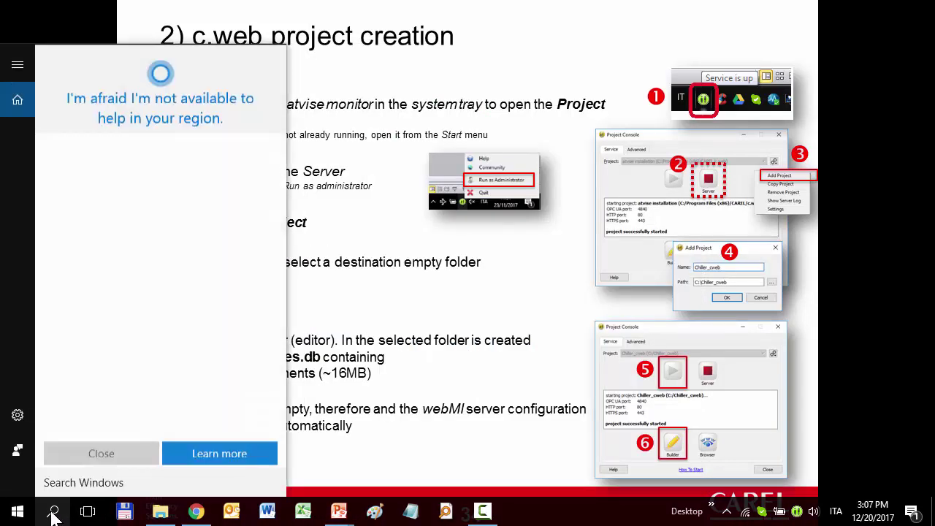
text(monit)
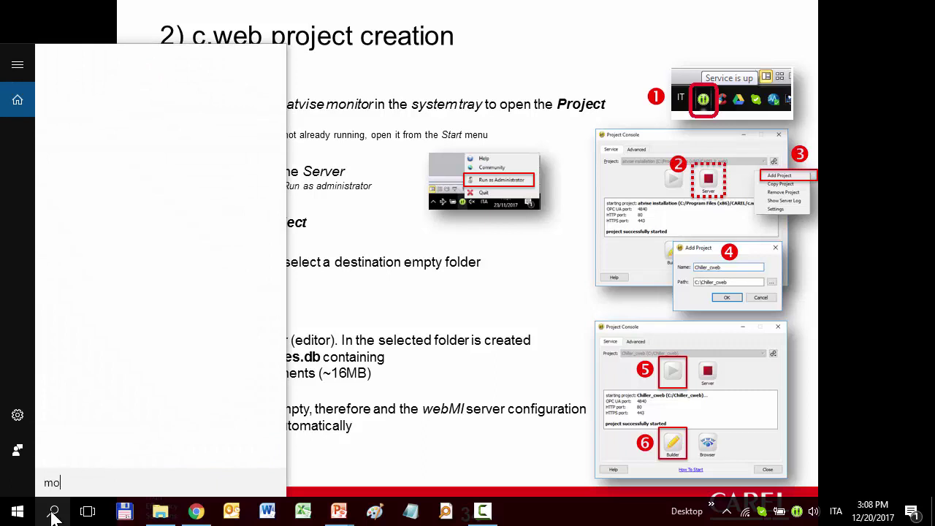
click(152, 129)
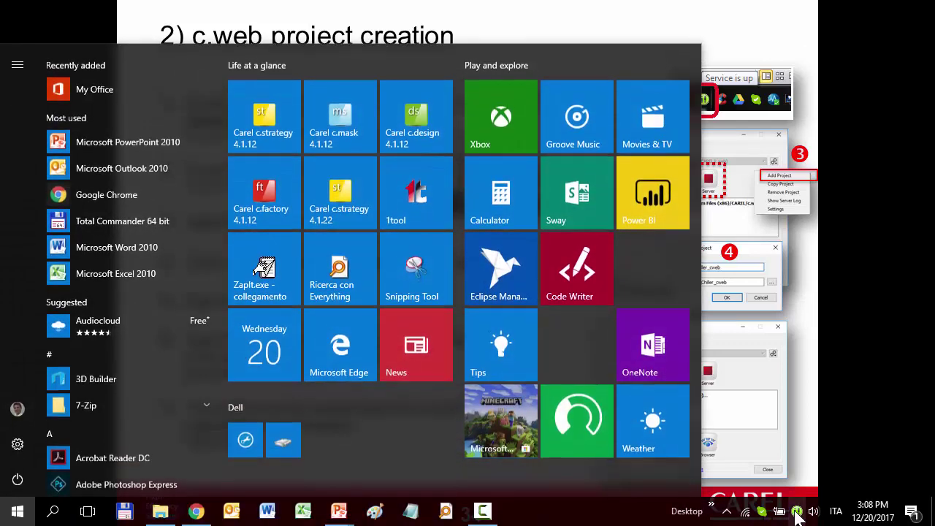
right_click(798, 518)
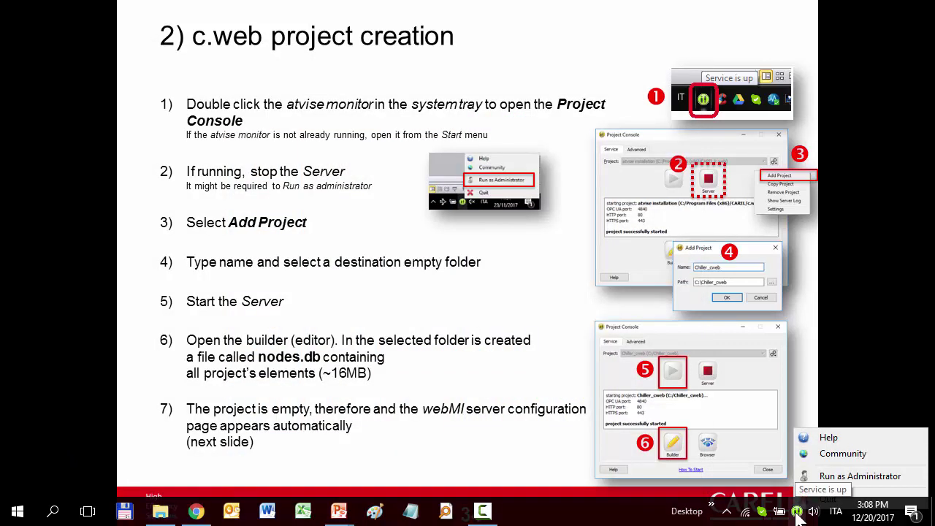
double_click(797, 511)
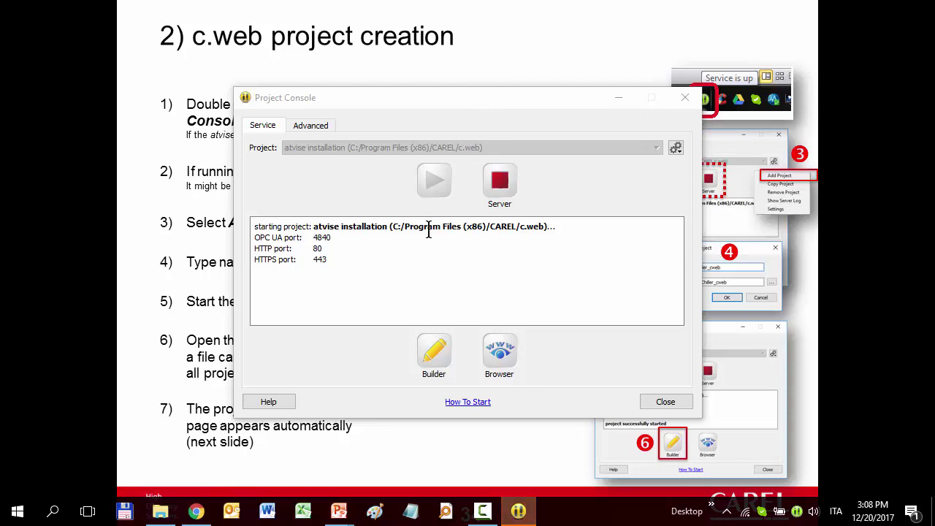
- Rerun atvise monitor as administrator to stop the atvise installation server, then begin Add Project
click(498, 180)
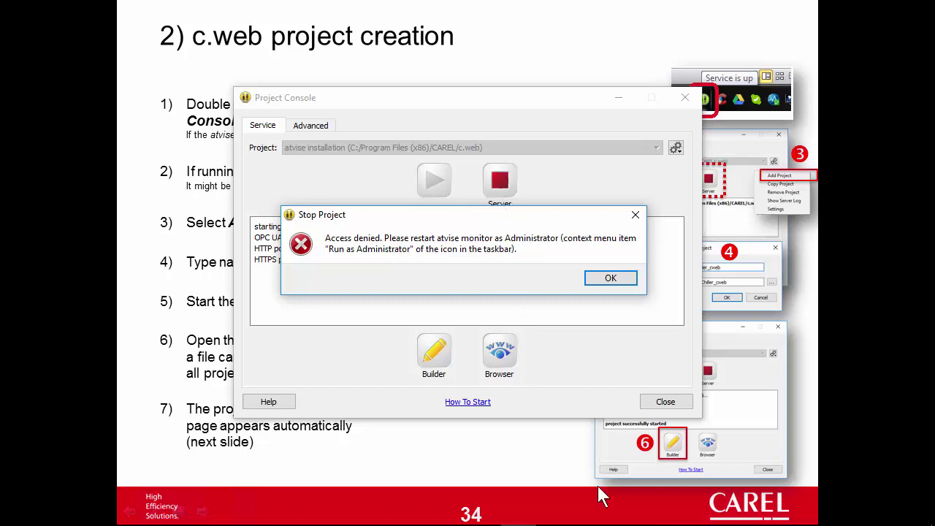
click(625, 282)
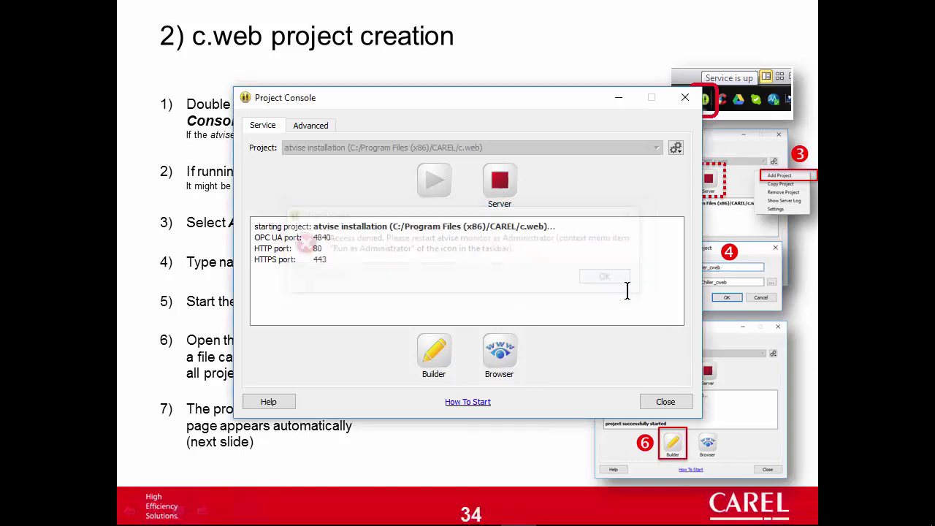
right_click(797, 513)
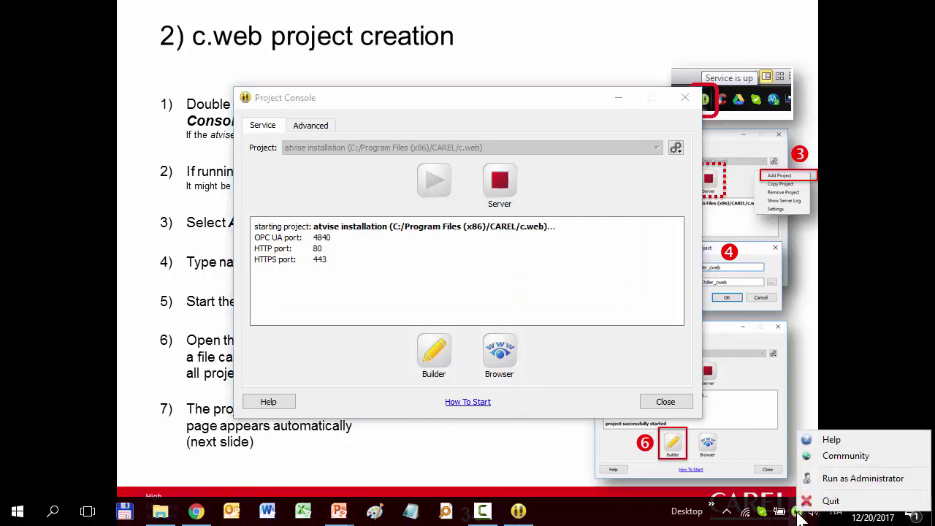
click(826, 478)
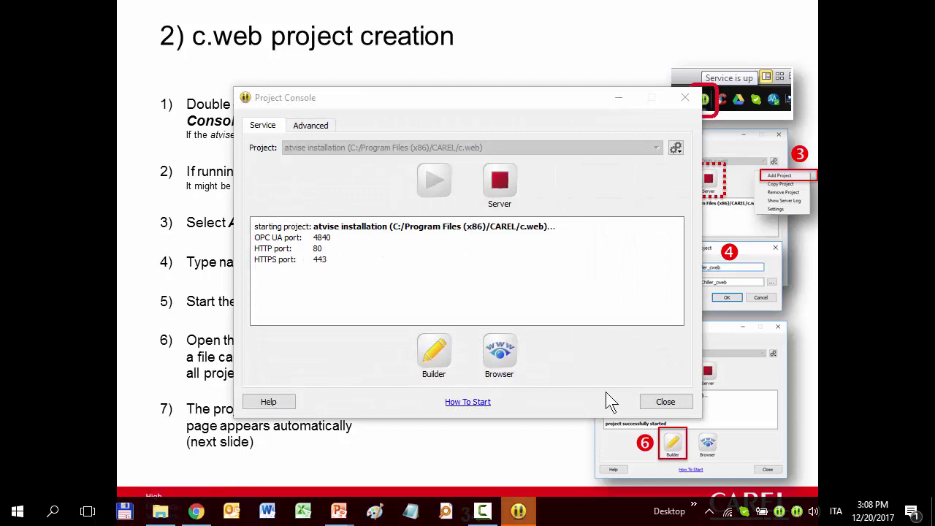
click(503, 183)
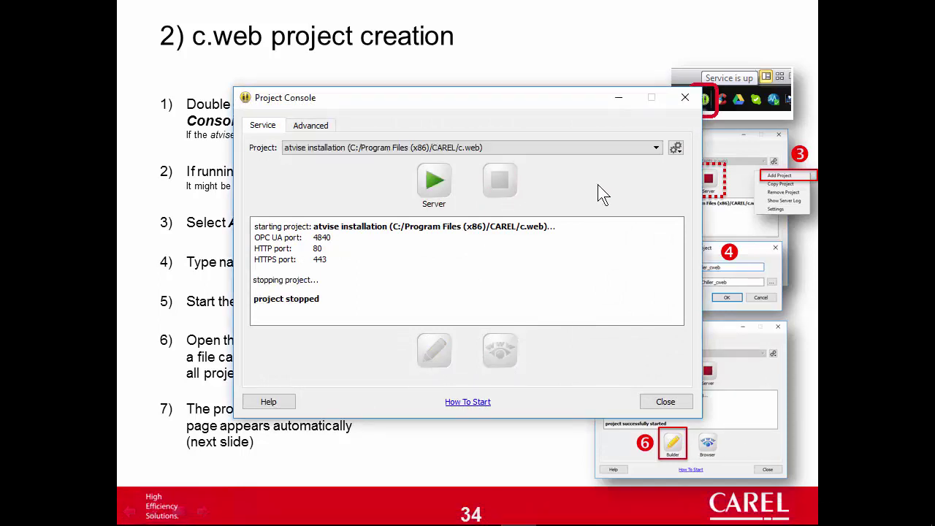
click(675, 149)
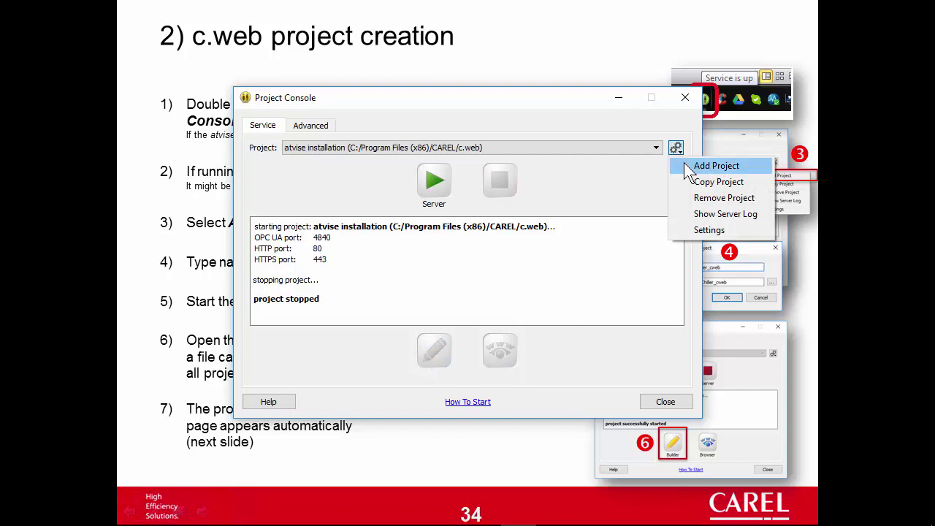
click(687, 166)
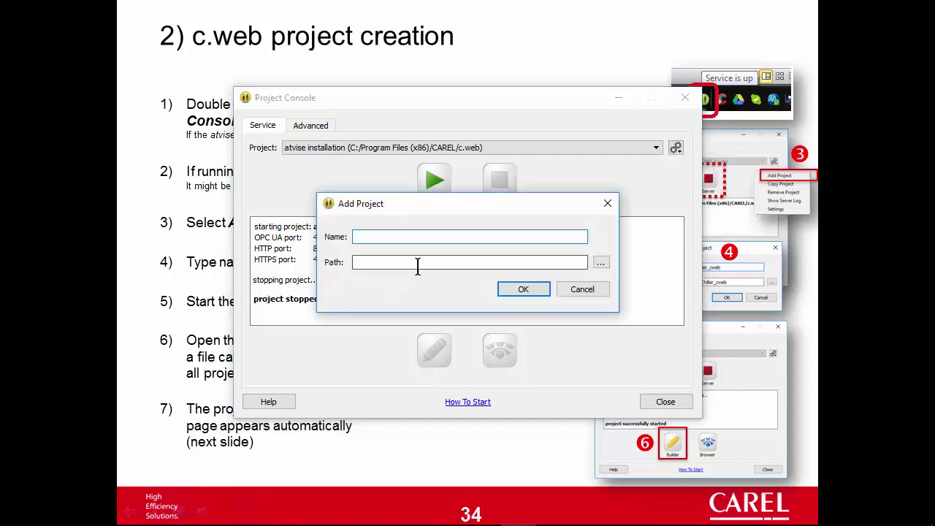
- Choose C:\Chiller_cweb as the new project's destination folder
click(600, 264)
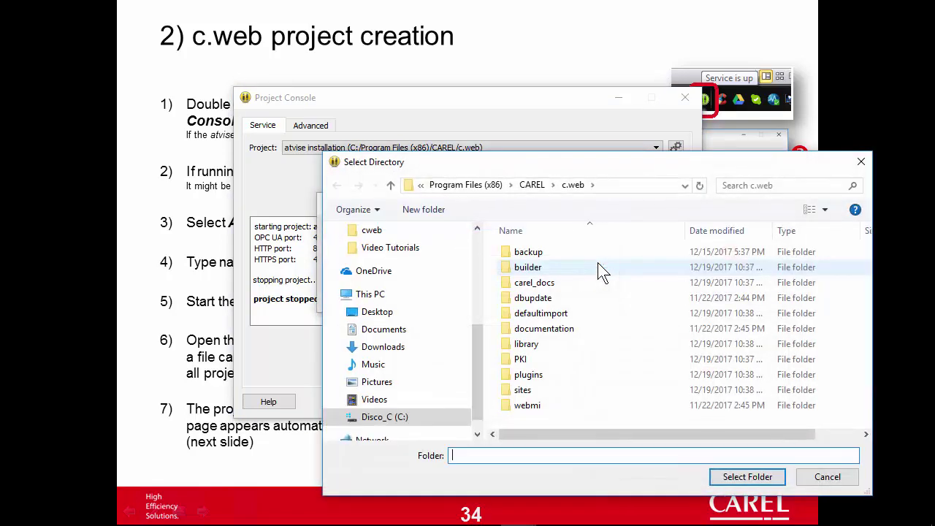
click(387, 419)
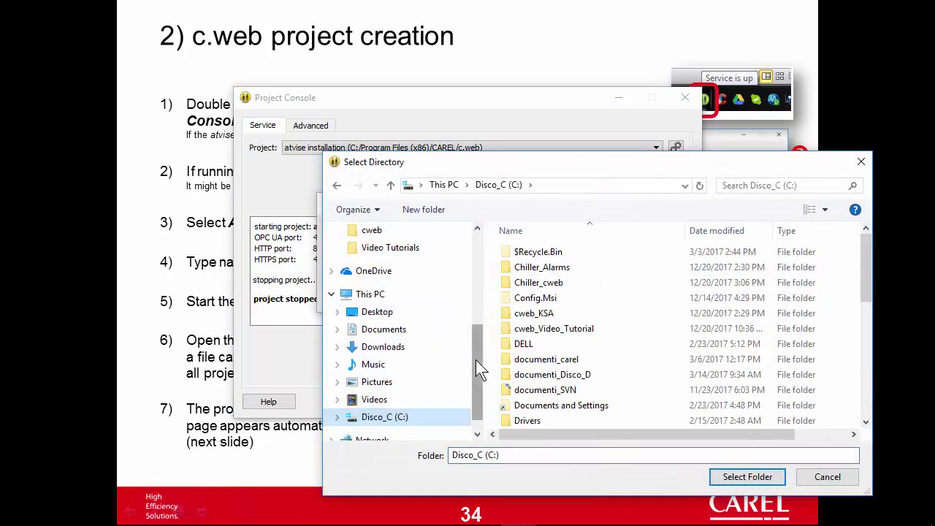
double_click(527, 285)
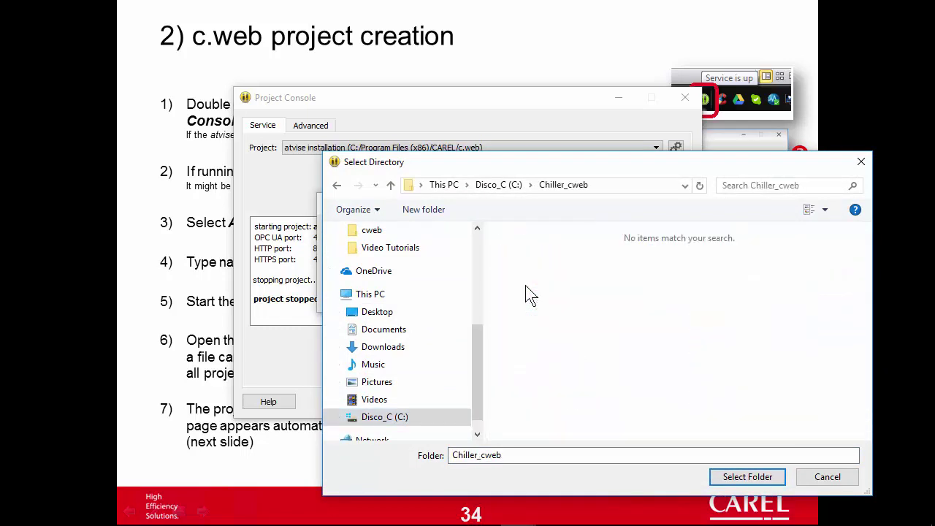
click(719, 482)
- Try adding the Chiller_cweb project, dismiss the 'already exists' error, and cancel the form
click(392, 241)
drag(406, 240, 349, 243)
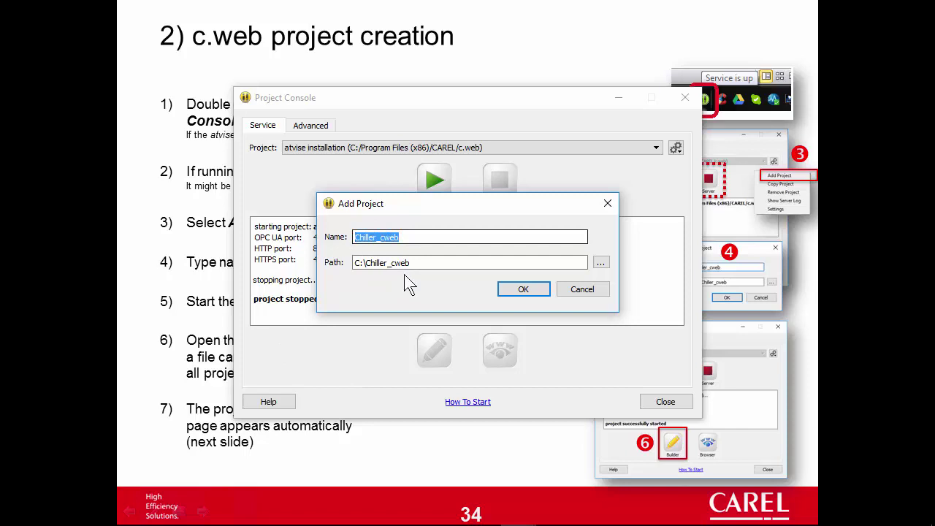
click(409, 235)
click(523, 290)
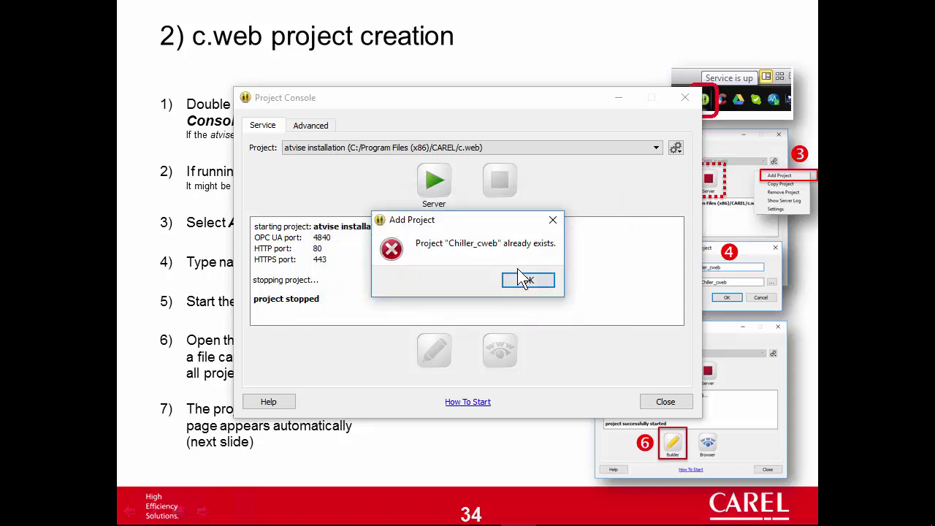
click(532, 285)
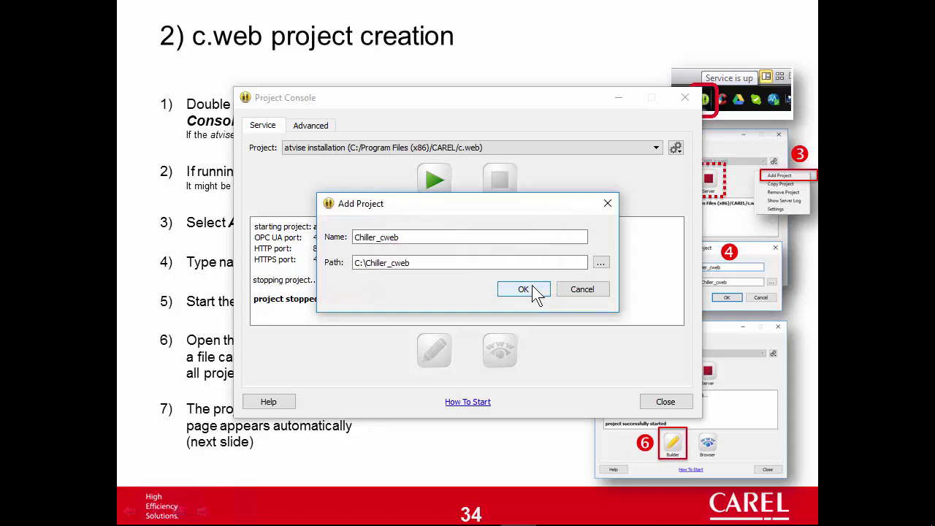
click(577, 292)
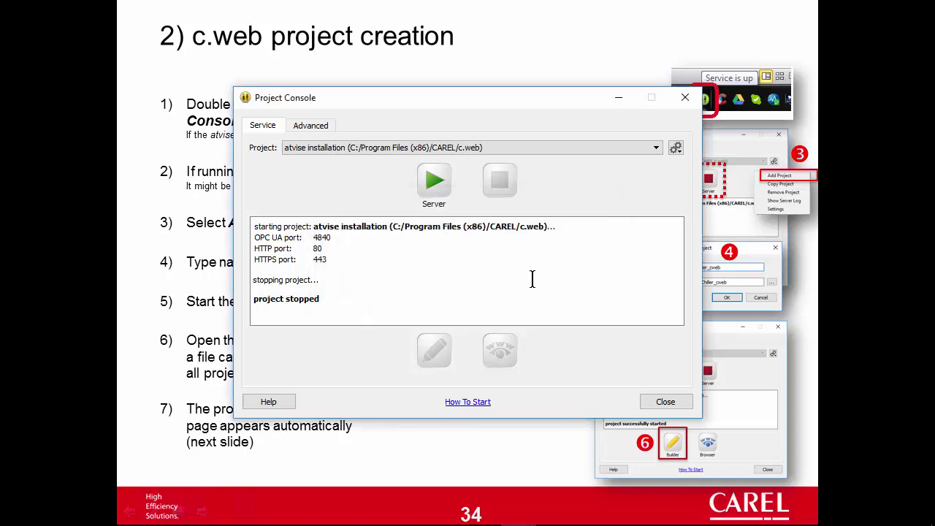
- In the Advanced project list, locate Chiller_cweb at C:/Chiller_cweb and bring up its actions
click(315, 126)
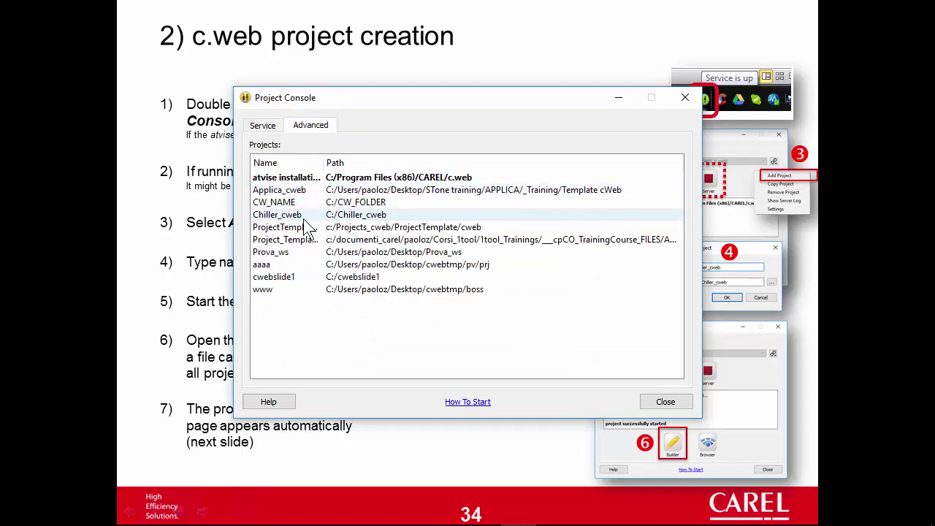
right_click(367, 220)
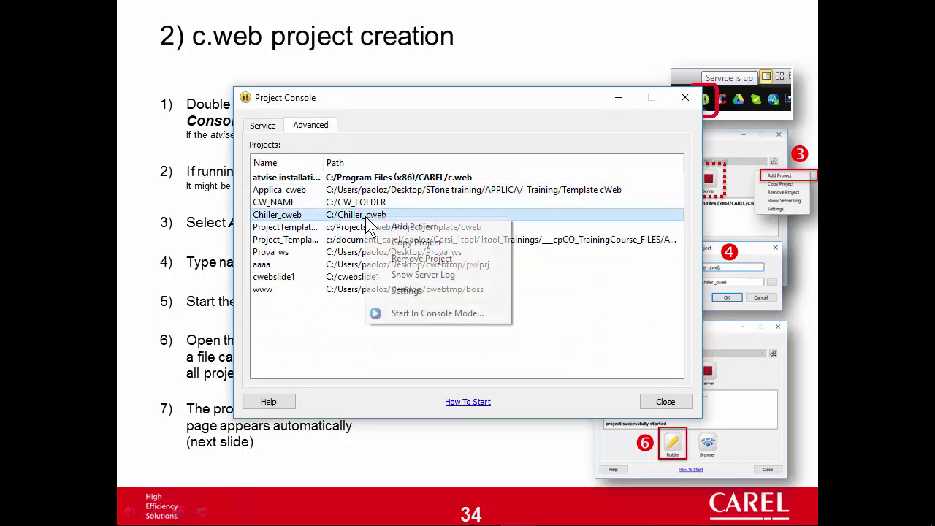
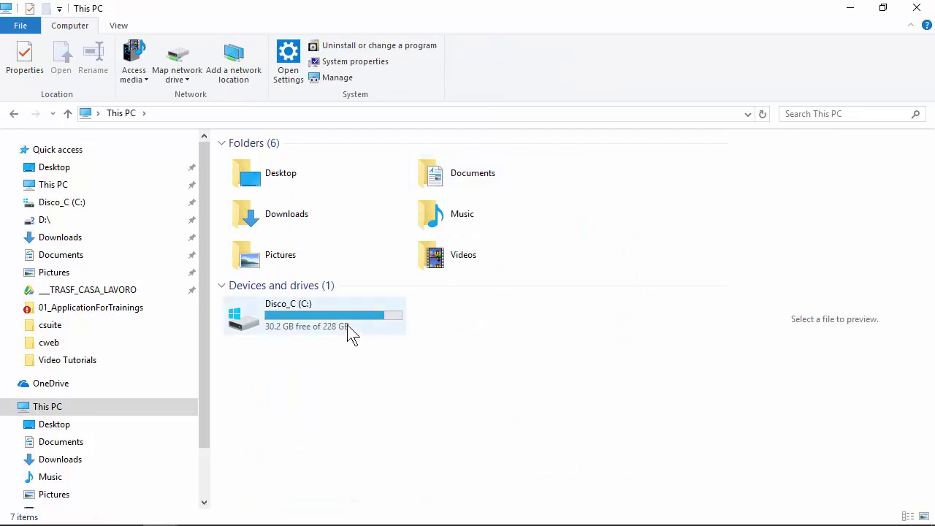
- Show the nodes.db file in C:\Chiller_cweb in File Explorer, then close Explorer
double_click(339, 327)
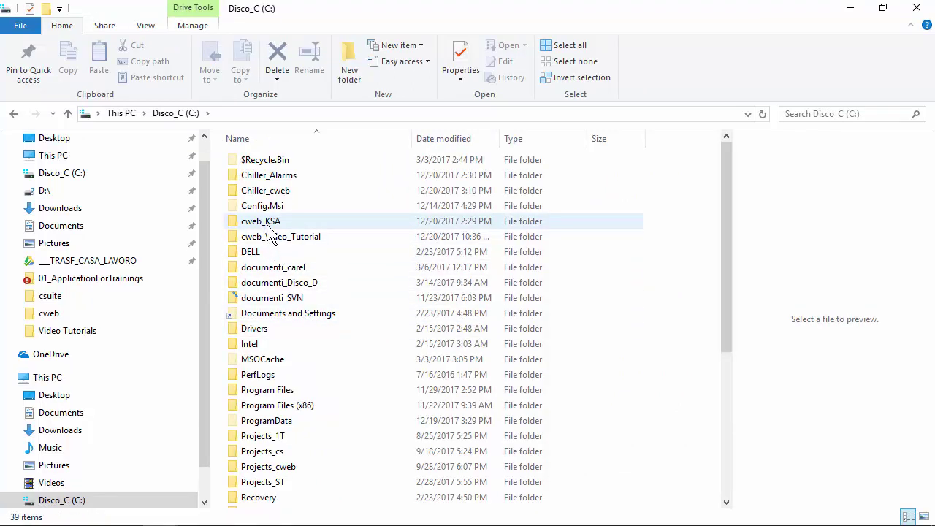
double_click(266, 191)
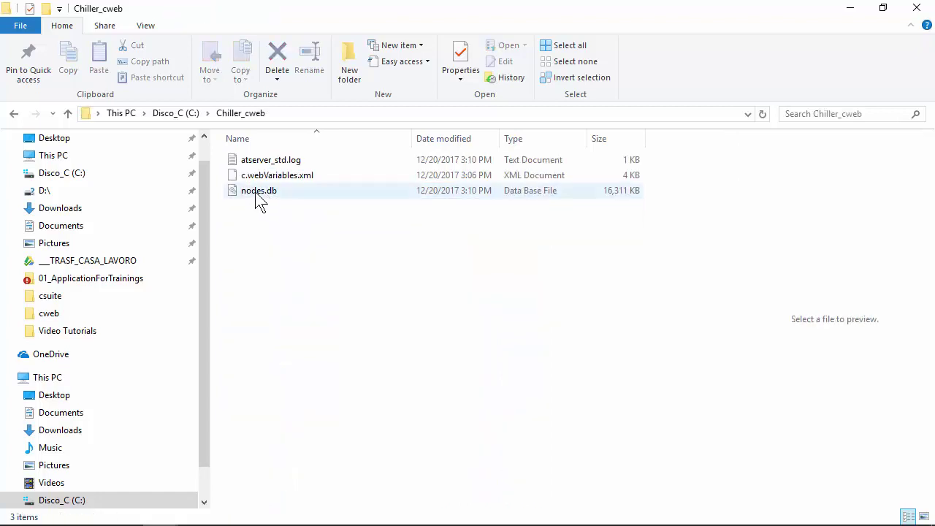
click(255, 195)
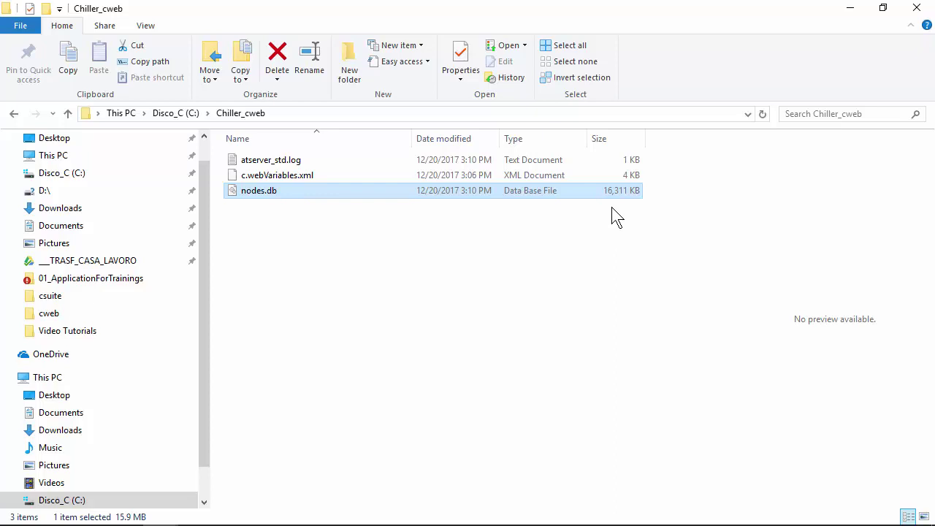
click(916, 9)
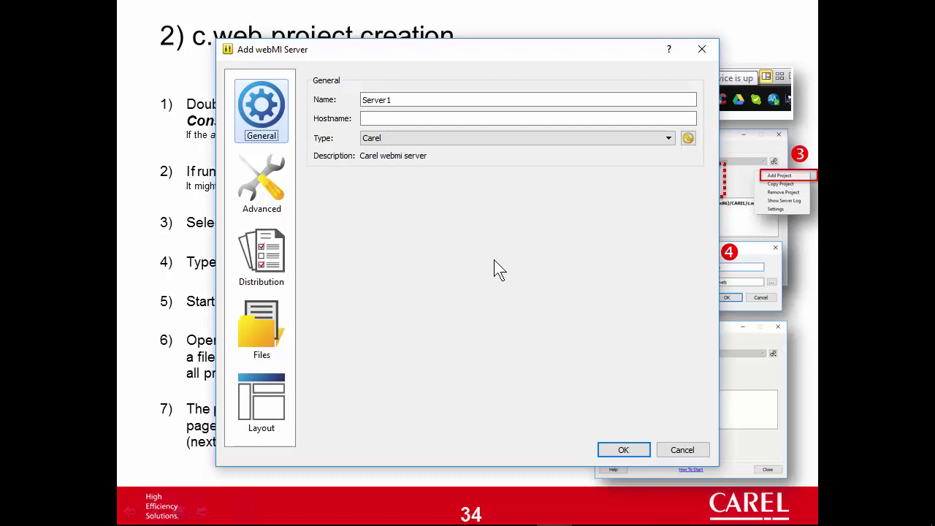
- Rename Server1 to Chiller_web, set hostname 10.10.1.2 and keep server type Carel
click(393, 99)
drag(393, 99, 328, 96)
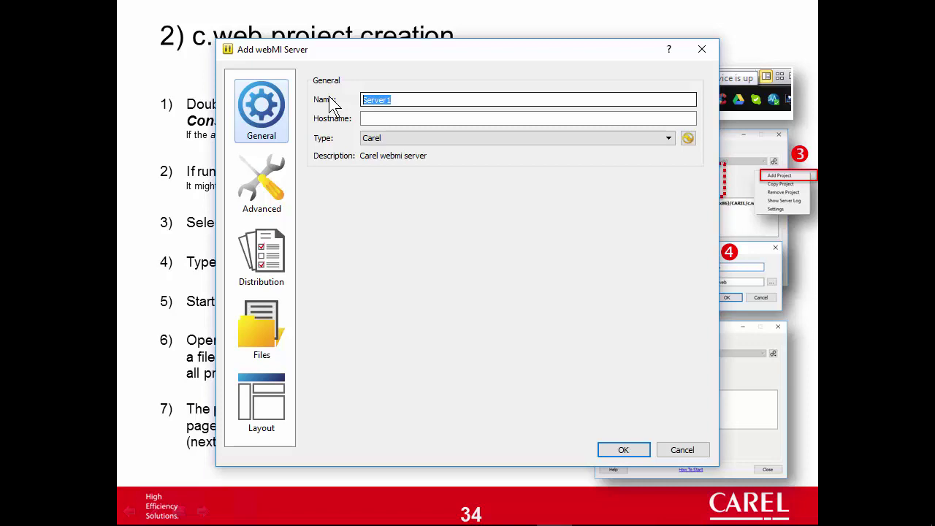
text(Chiller_web)
click(372, 118)
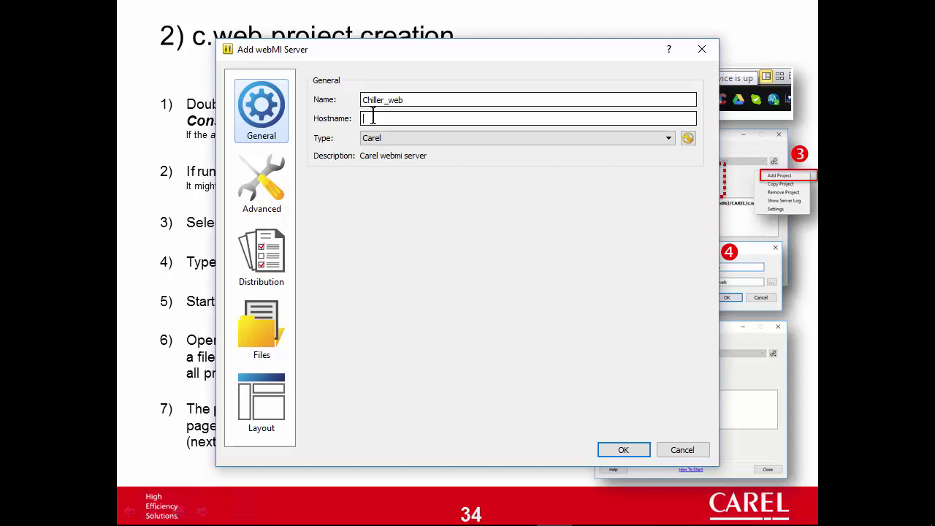
text(10.10.1.2)
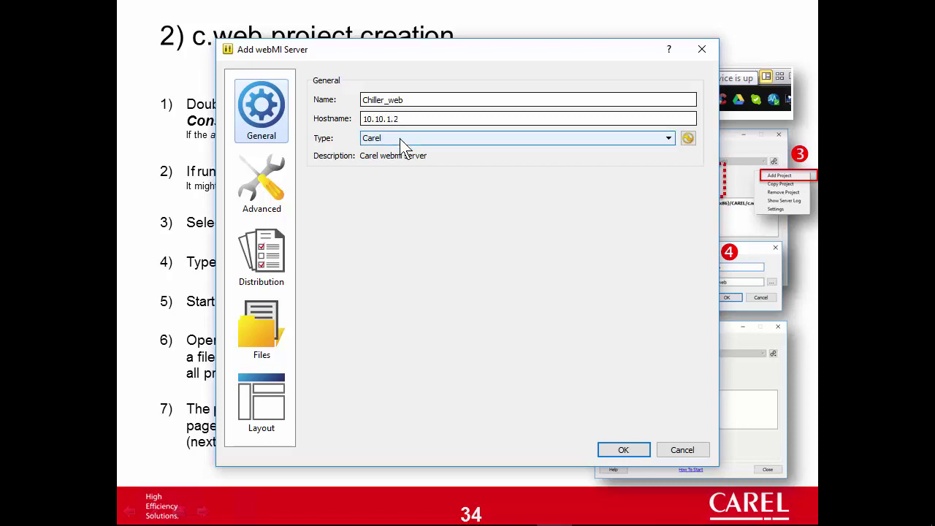
click(400, 138)
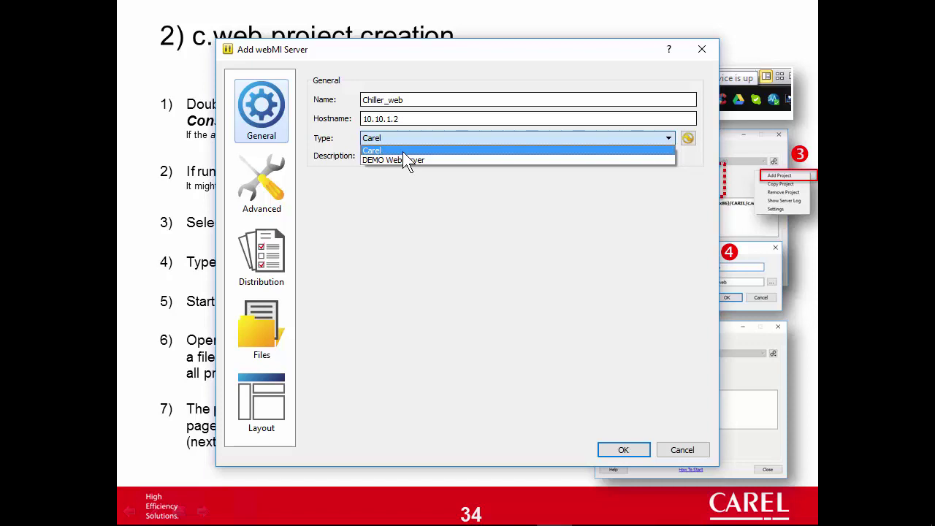
click(403, 151)
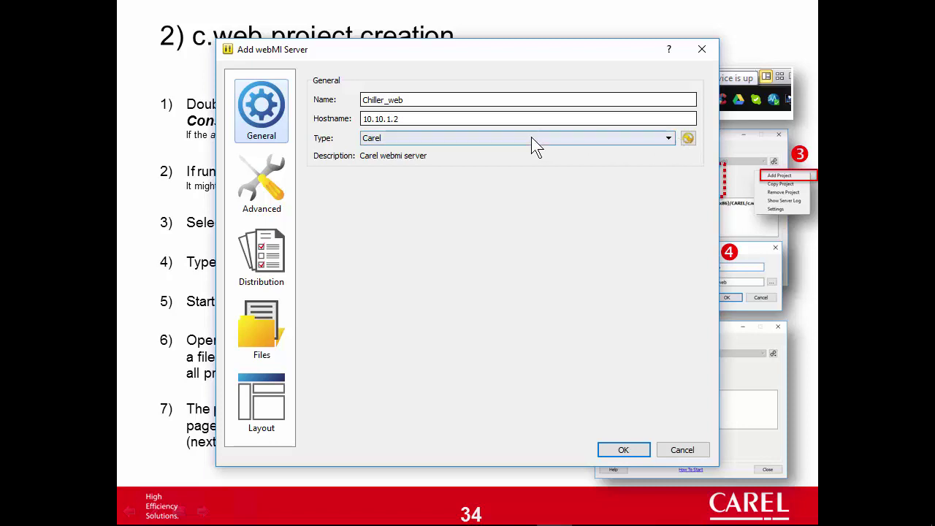
click(259, 187)
click(317, 80)
click(401, 99)
text(h)
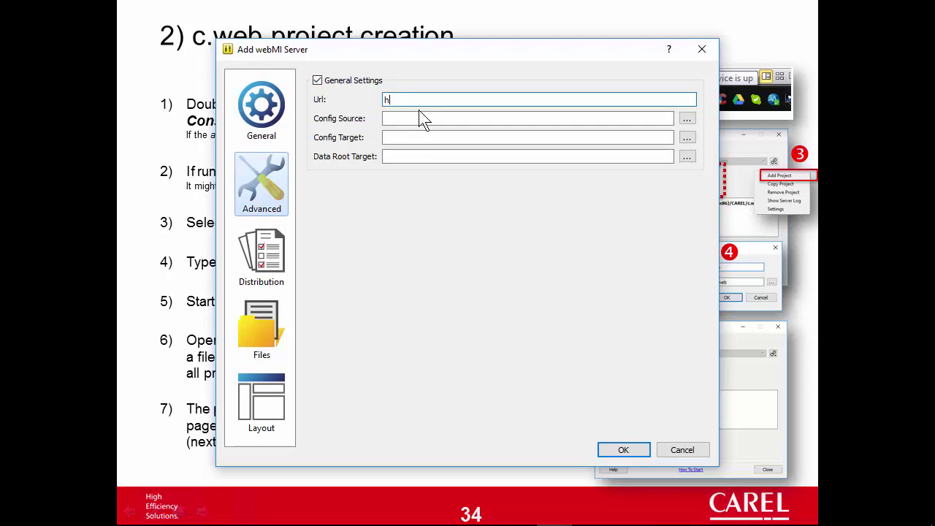
text(ttp)
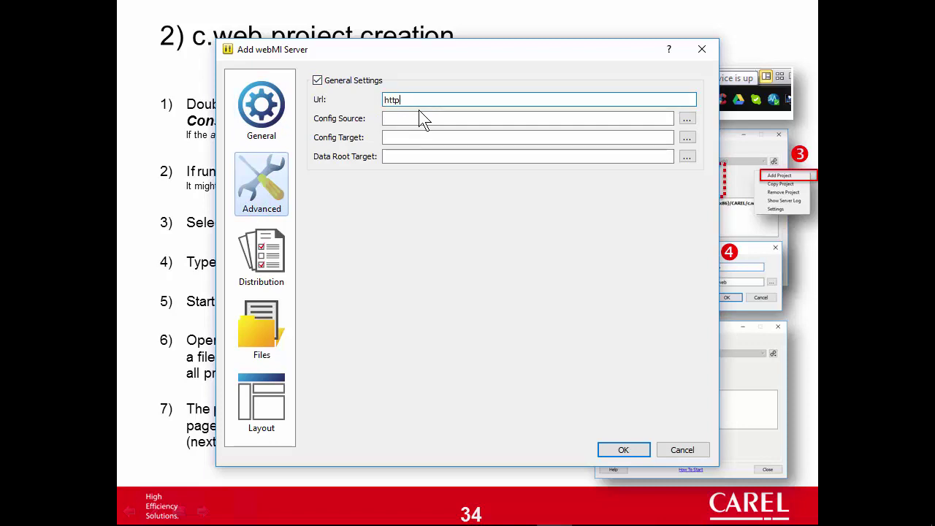
text(://10.10.1.2)
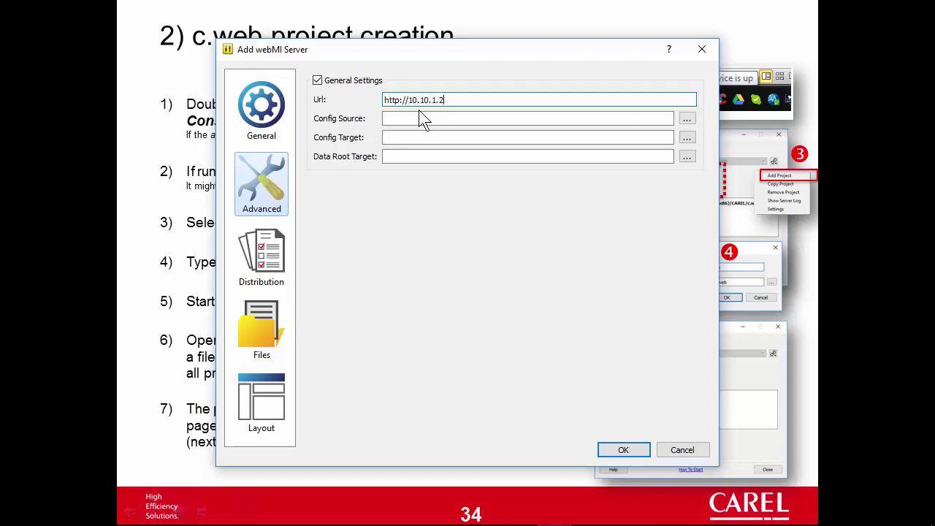
click(423, 119)
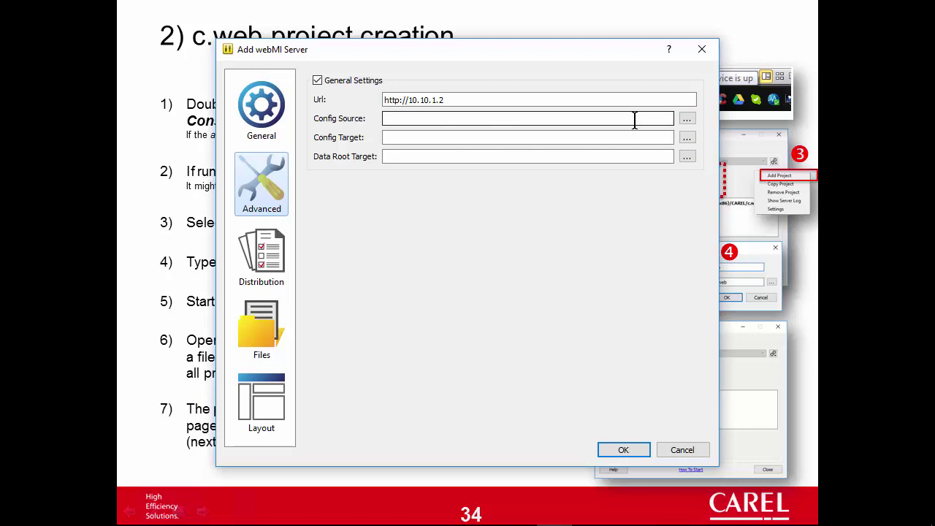
click(686, 121)
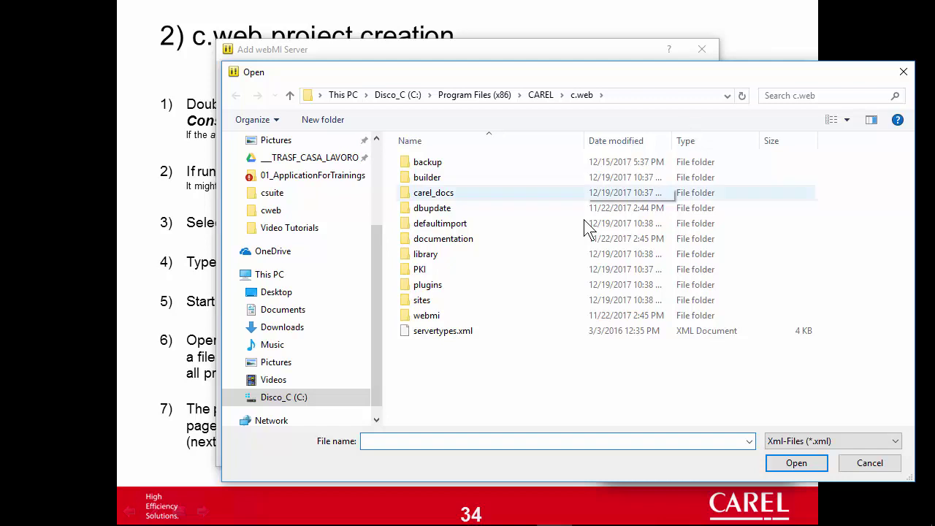
- Choose C:\Chiller_cweb\c.webVariables.xml as the config source file
click(317, 399)
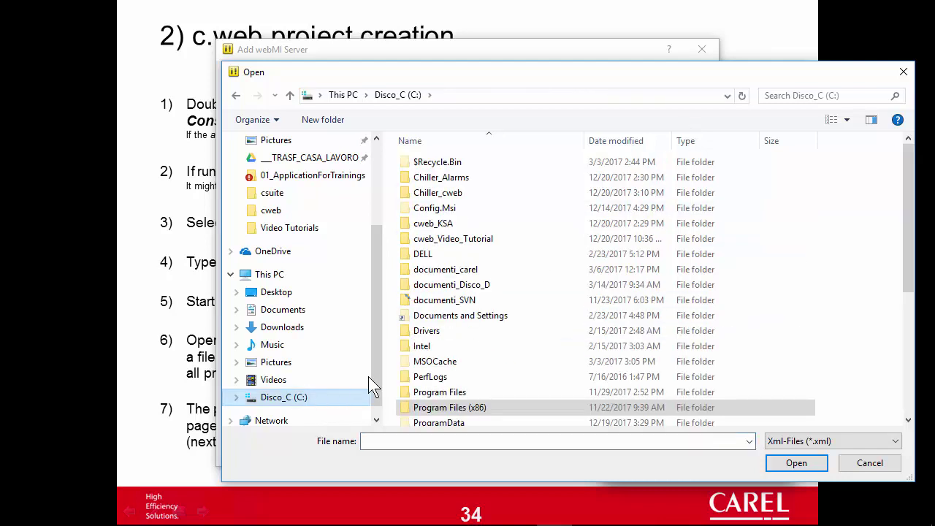
click(442, 194)
double_click(443, 197)
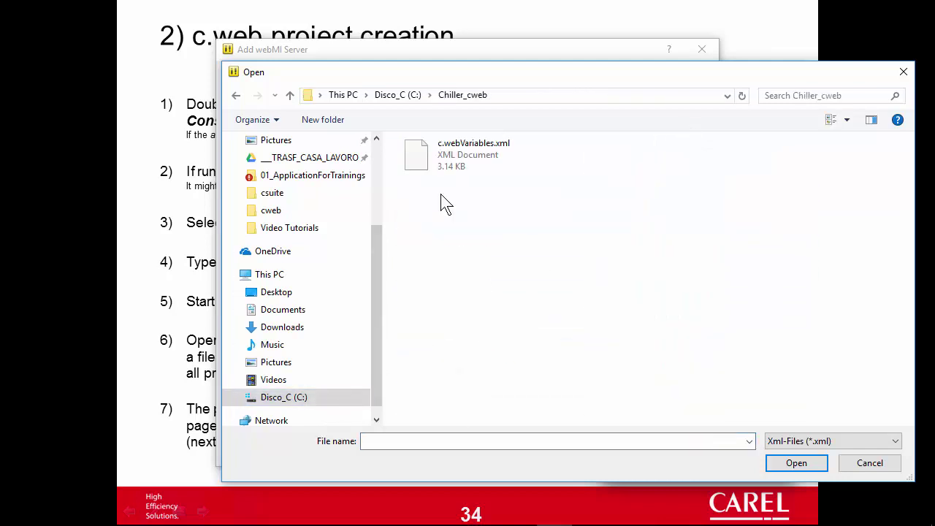
double_click(451, 163)
click(436, 141)
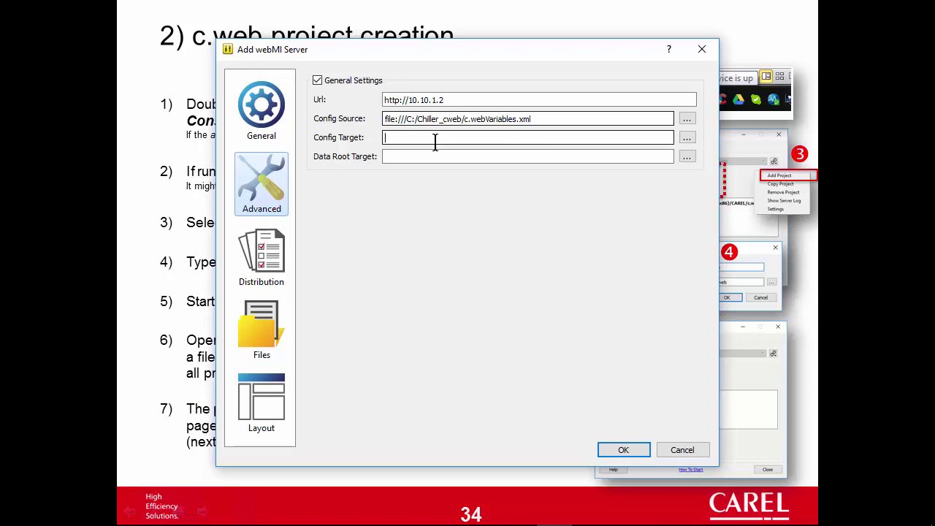
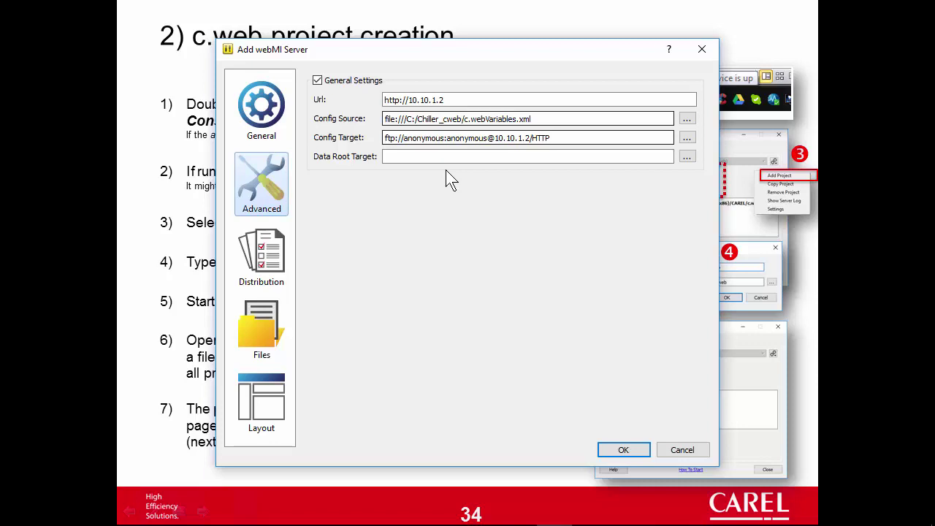
- Enter the anonymous FTP address 10.10.1.2/HTTP as Config Target and reuse it for Data Root Target
key(ctrl+shift+Left)
key(ctrl+shift+Left)
key(ctrl+shift+Left)
key(ctrl+shift+Left)
key(ctrl+shift+Left)
key(ctrl+shift+Left)
key(ctrl+shift+Left)
key(ctrl+c)
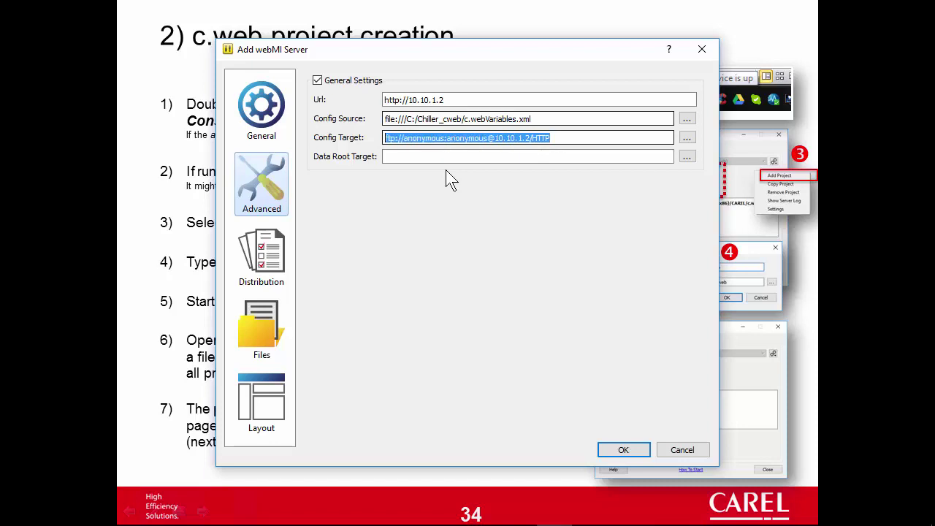
click(443, 157)
key(ctrl+v)
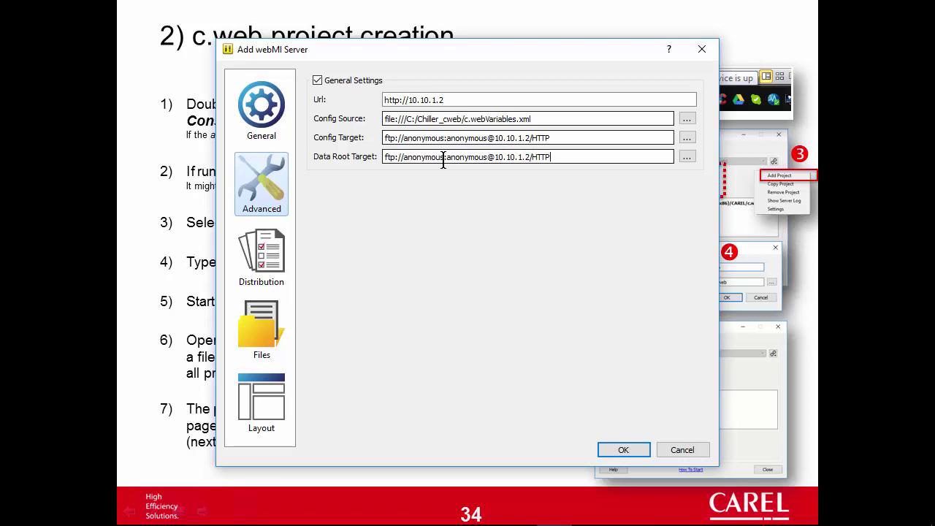
key(alt+Tab)
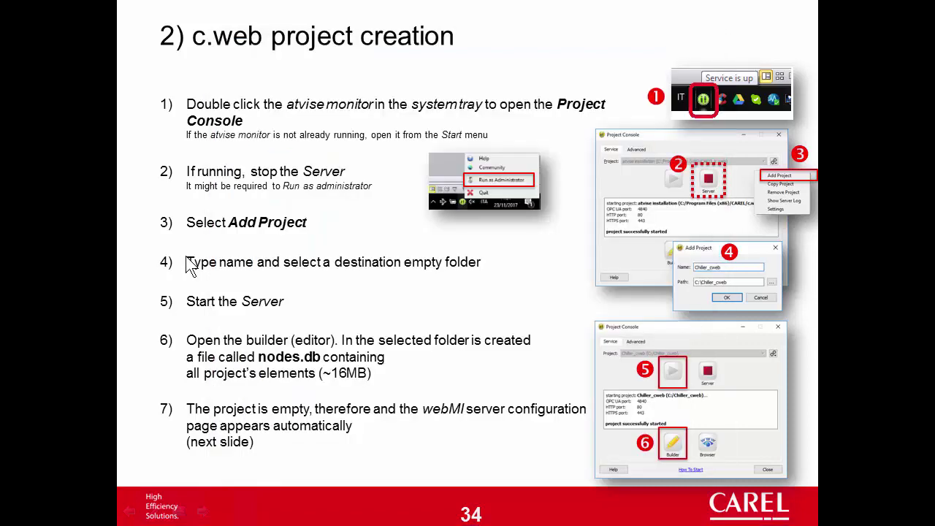
- Advance the slides to 36, webMI server configuration – Advanced, and return to the server dialog
click(188, 266)
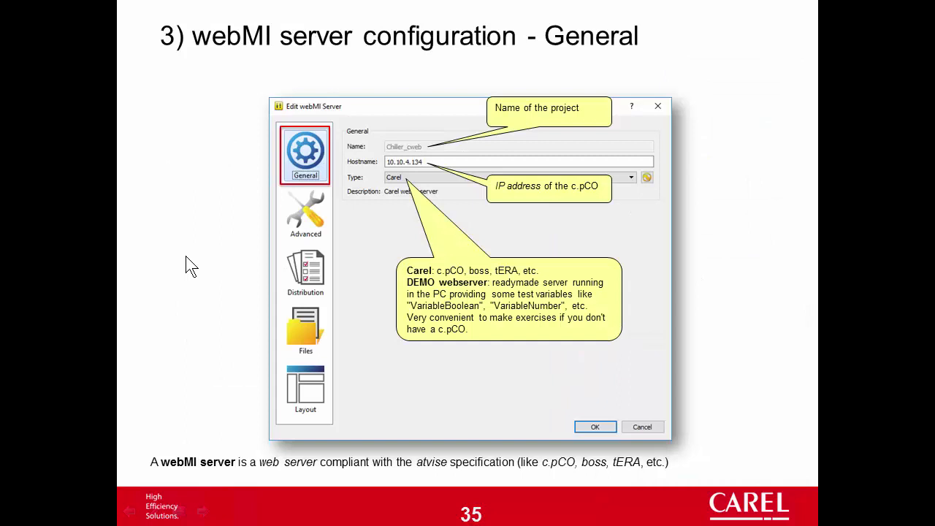
click(188, 266)
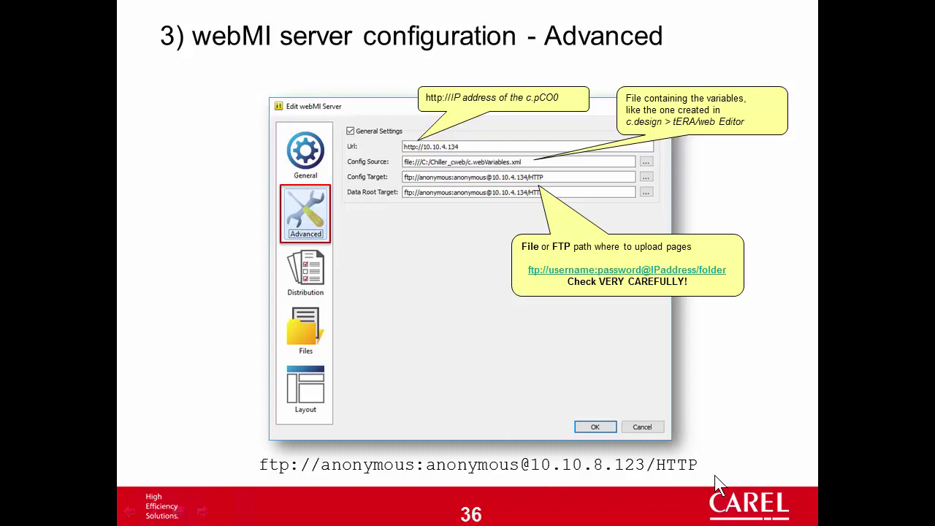
key(alt+Tab)
click(569, 157)
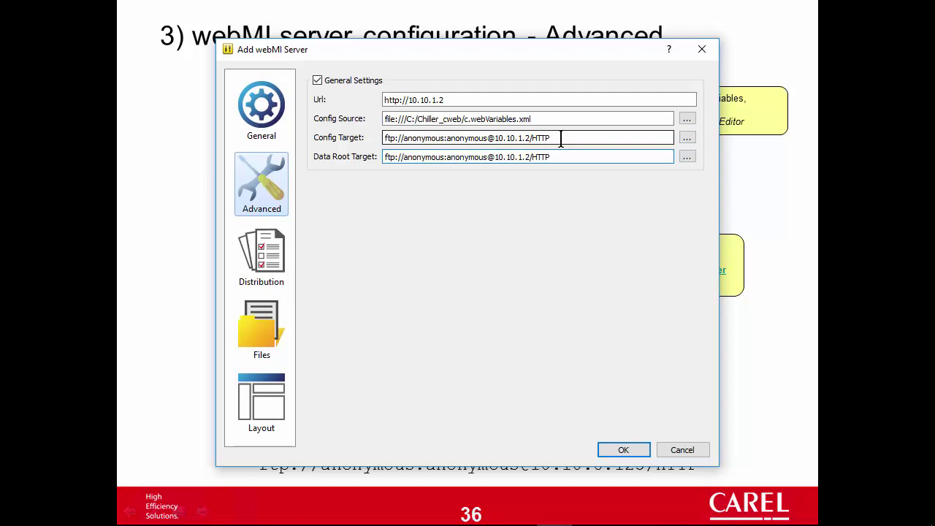
click(281, 263)
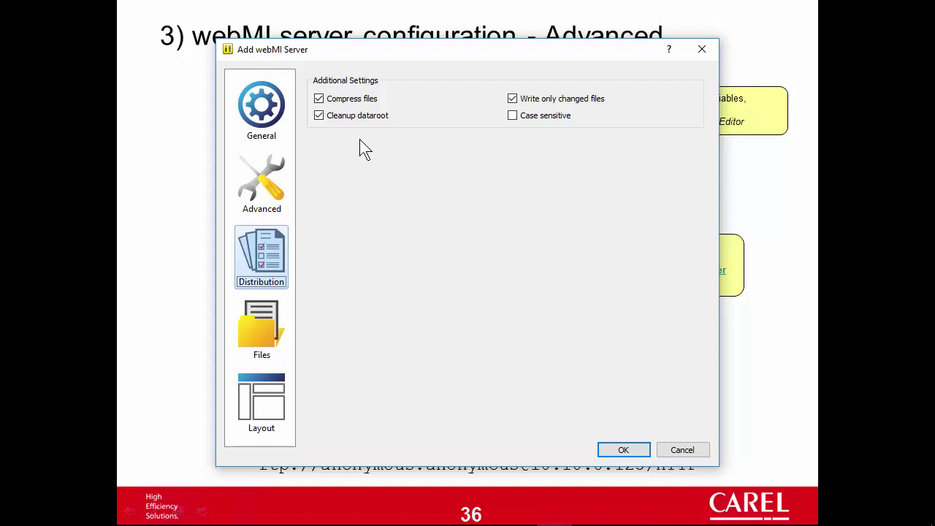
click(319, 116)
click(319, 119)
click(284, 208)
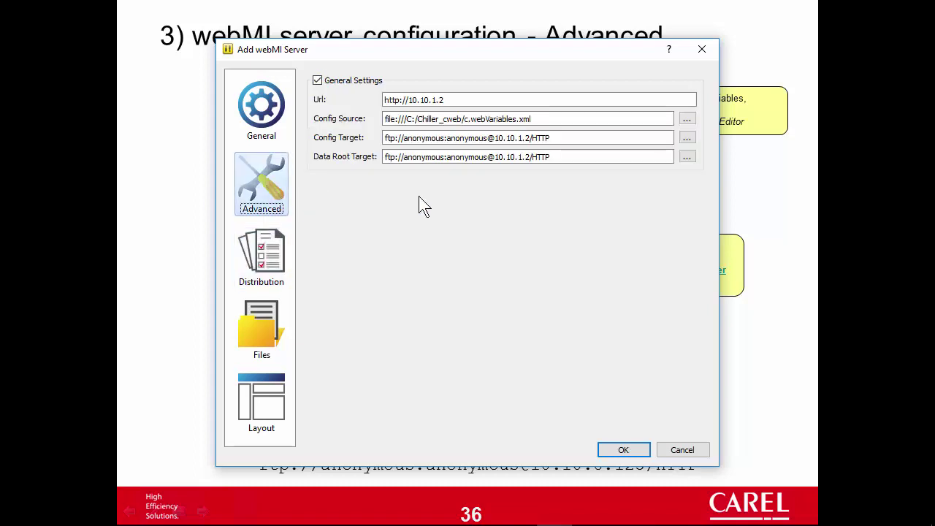
click(552, 139)
drag(550, 137, 533, 138)
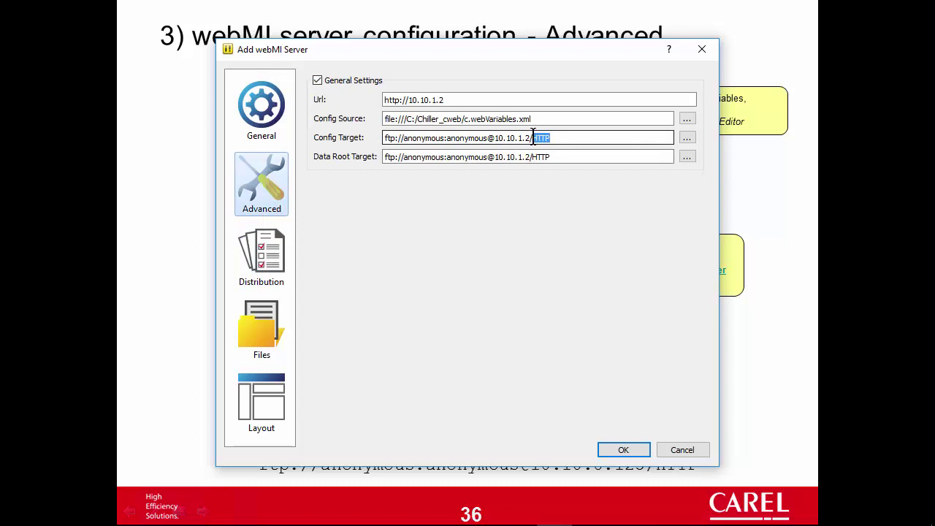